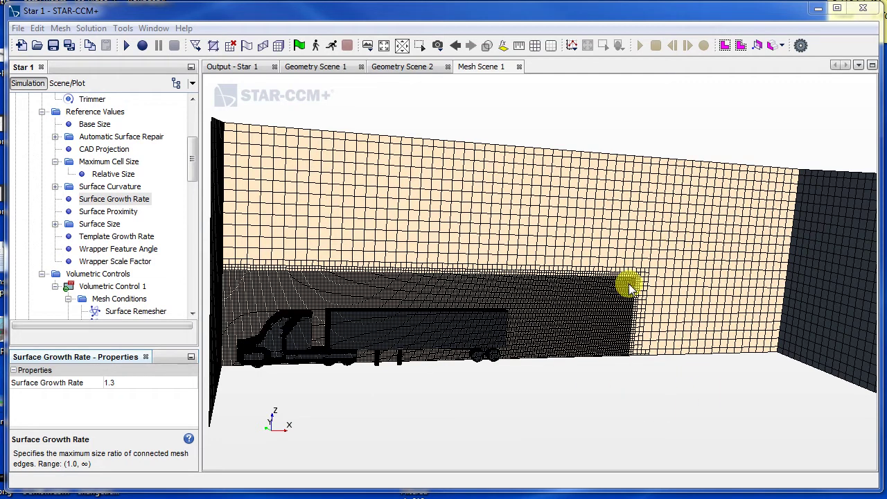
# Select Mesh Scene 1 and rotate and zoom in on the refined mesh around the truck's cab.
pyautogui.click(641, 415)
pyautogui.moveTo(650, 407); pyautogui.dragTo(445, 387)
pyautogui.scroll(5, 429, 363)
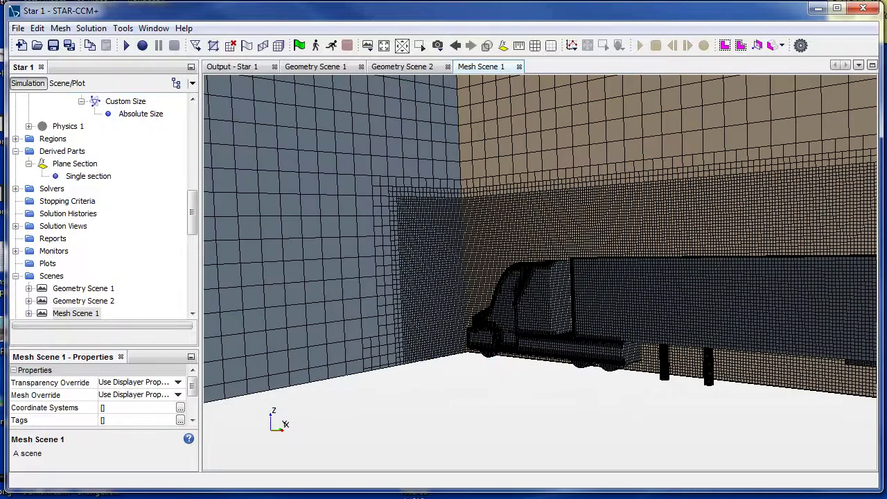
# Collapse the Reference Values and Models groups in the simulation tree.
pyautogui.click(196, 181)
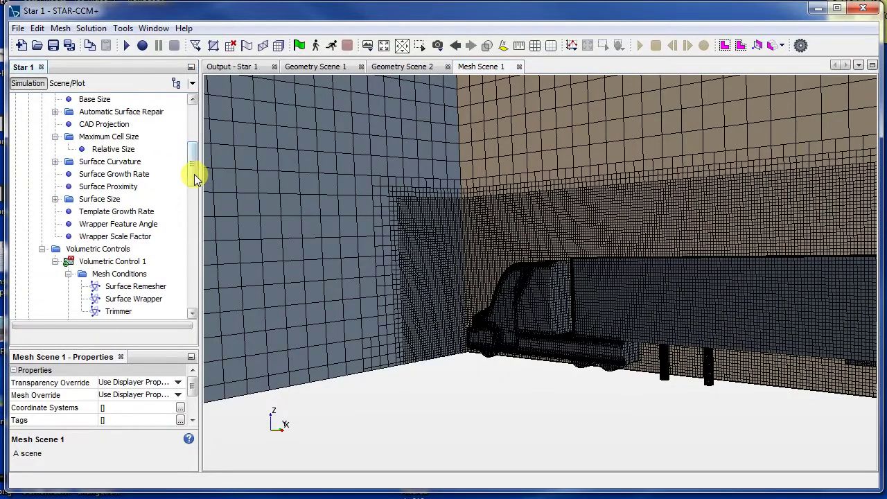
pyautogui.click(192, 139)
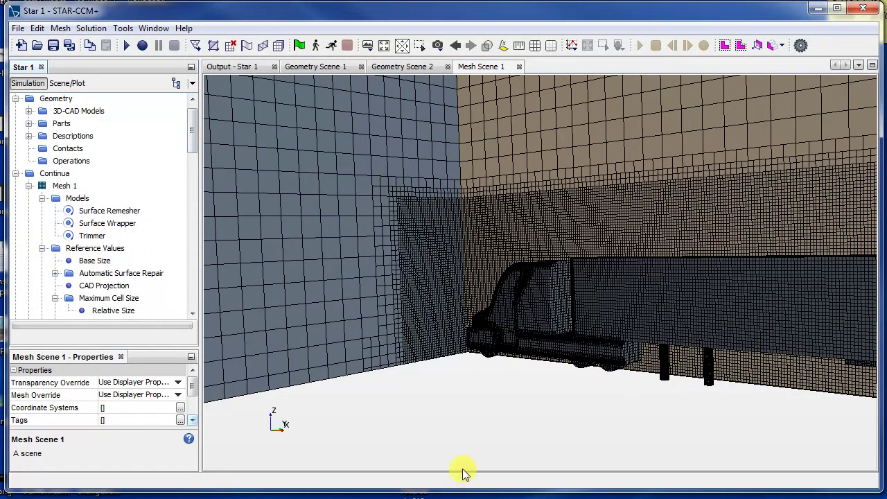
pyautogui.click(42, 198)
pyautogui.click(42, 211)
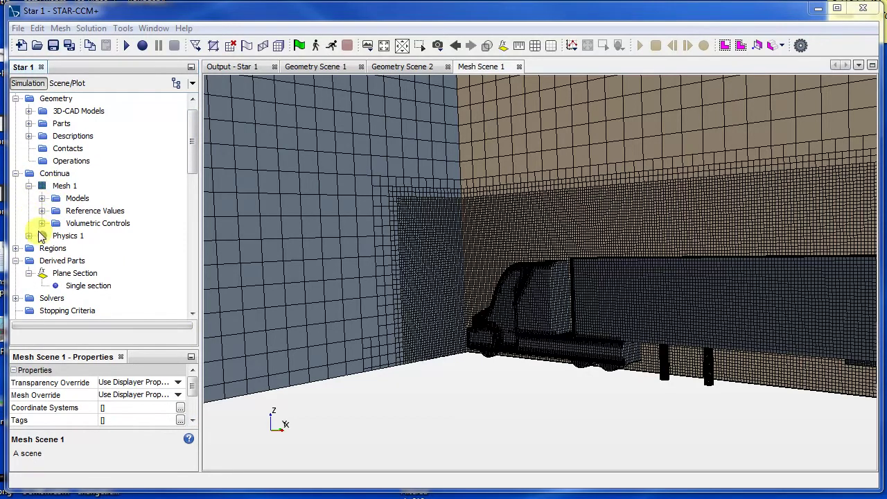
# Collapse Mesh 1, then expand Physics 1 and its Models folder, showing only Three Dimensional enabled.
pyautogui.click(29, 186)
pyautogui.scroll(-1, 176, 252)
pyautogui.scroll(1, 79, 224)
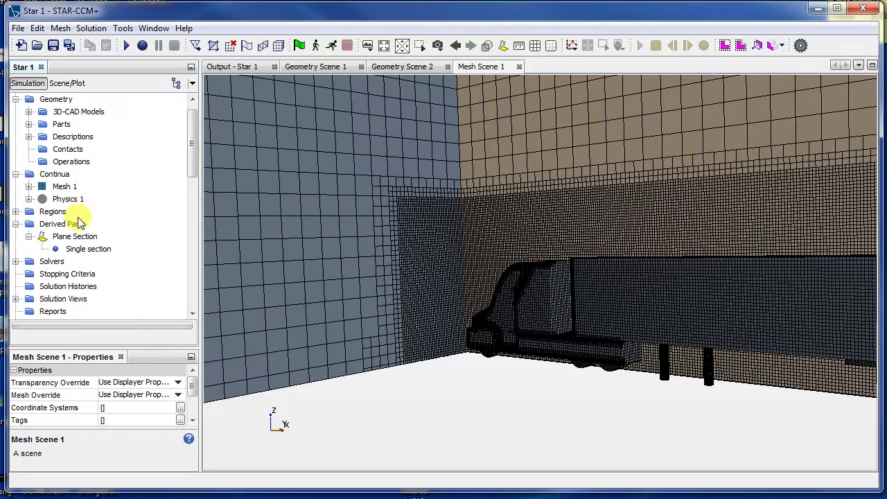
pyautogui.click(62, 201)
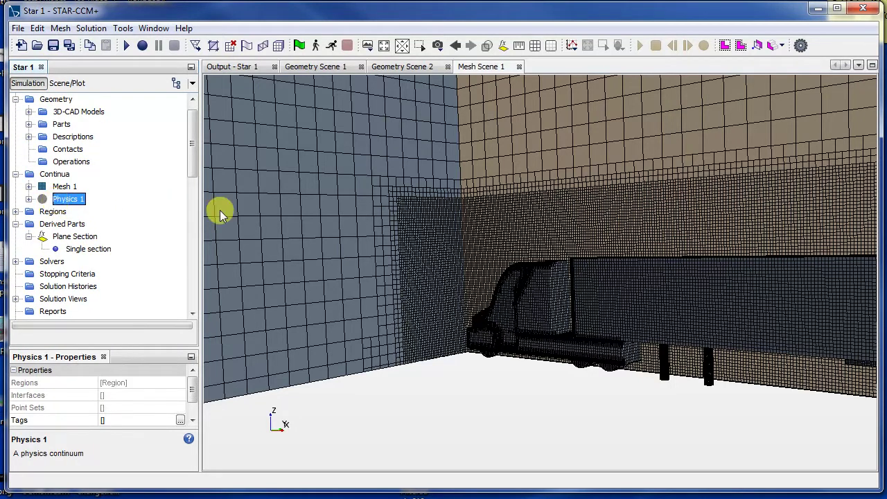
pyautogui.click(29, 199)
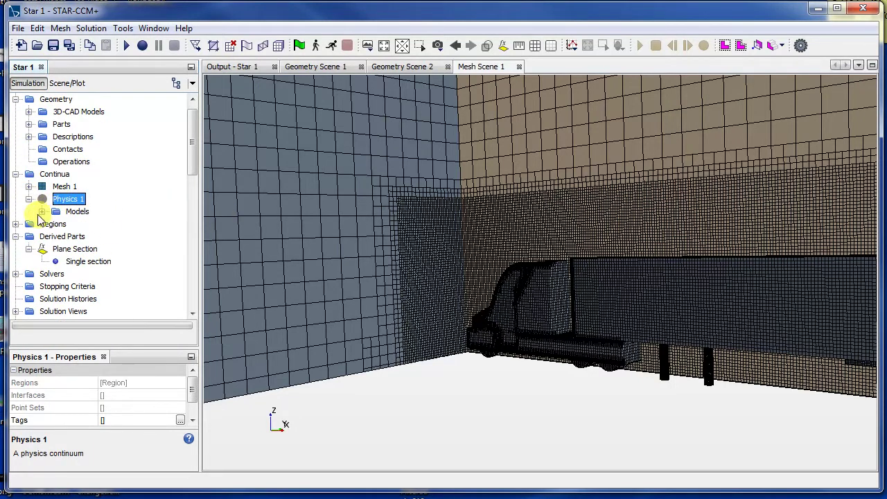
pyautogui.click(41, 212)
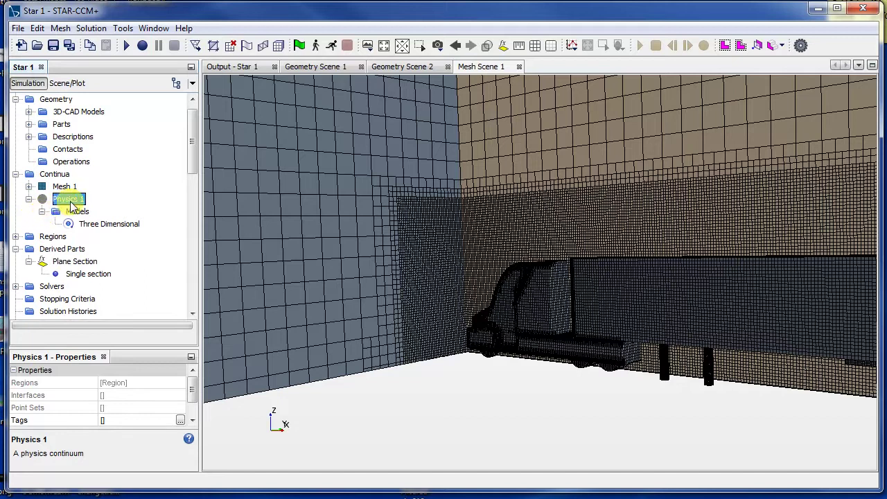
pyautogui.rightClick(72, 204)
# Enable Steady, Gas, Segregated Flow, Constant Density, Turbulent and K-Omega Turbulence models for Physics 1.
pyautogui.click(104, 213)
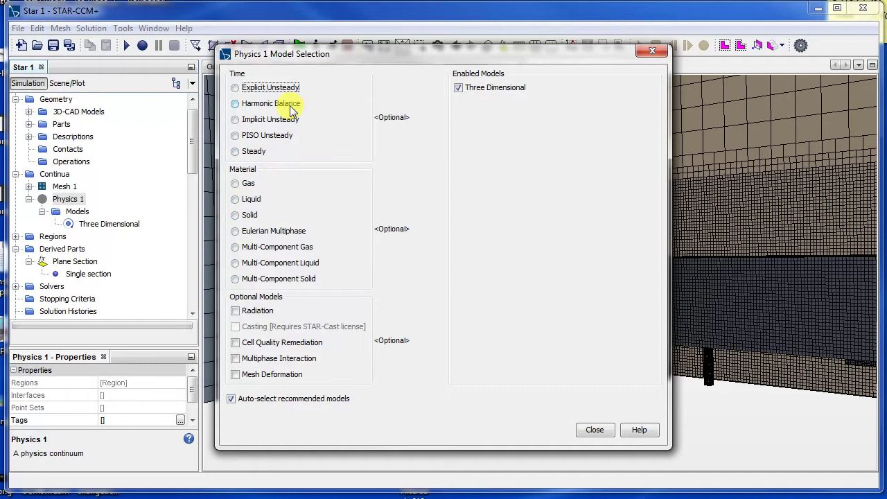
pyautogui.click(253, 150)
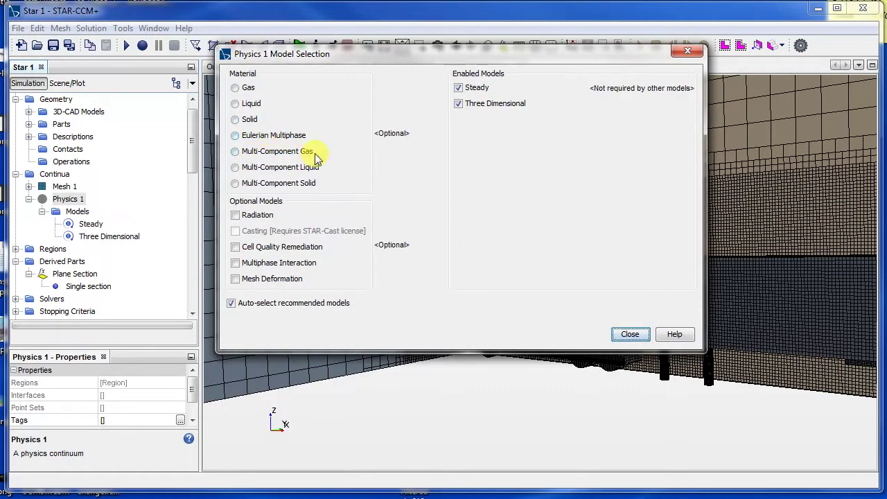
pyautogui.click(253, 89)
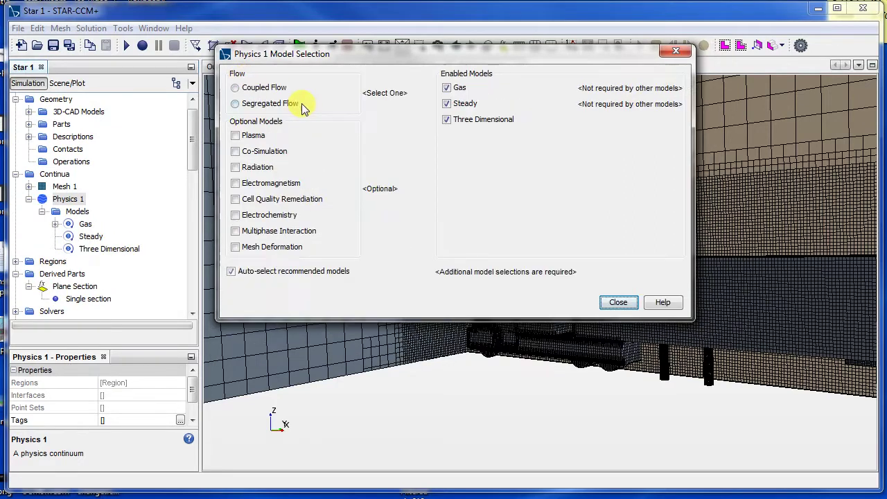
pyautogui.click(271, 105)
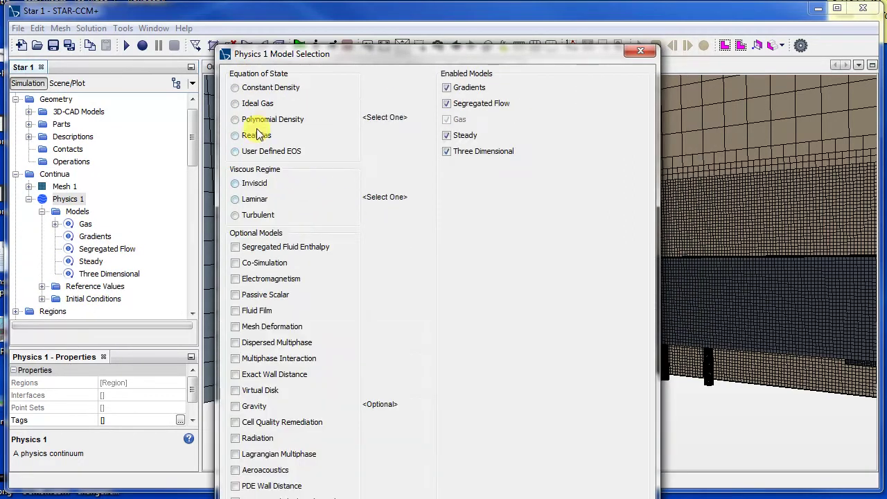
pyautogui.click(259, 90)
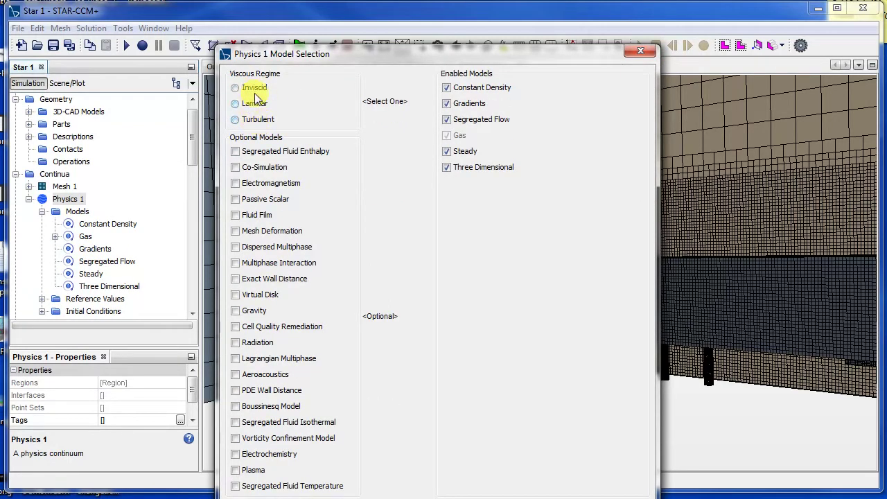
pyautogui.click(235, 120)
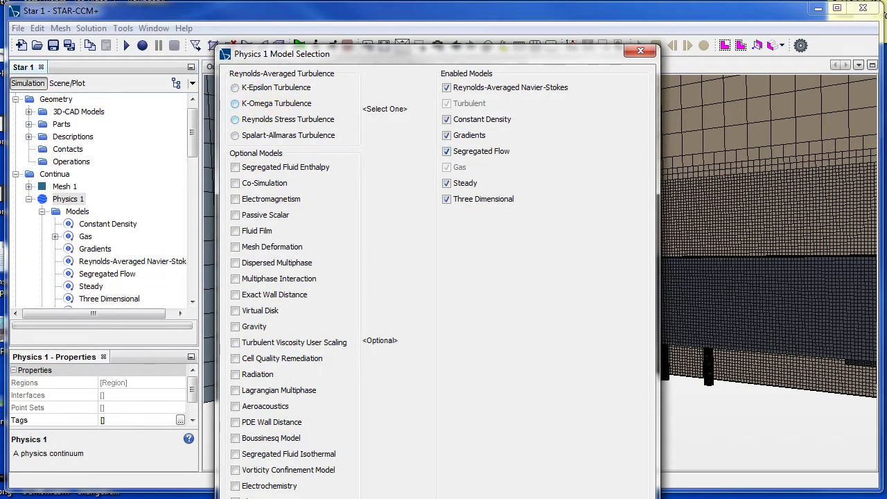
pyautogui.click(266, 107)
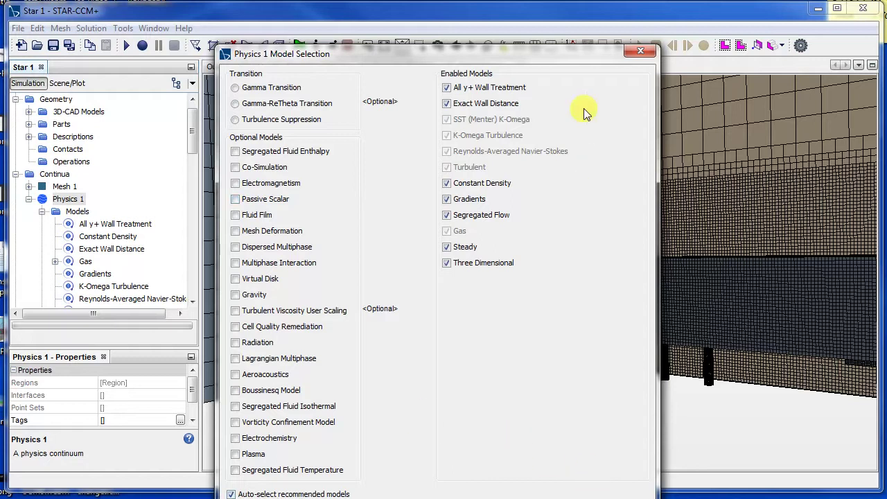
pyautogui.moveTo(539, 59); pyautogui.dragTo(495, 24)
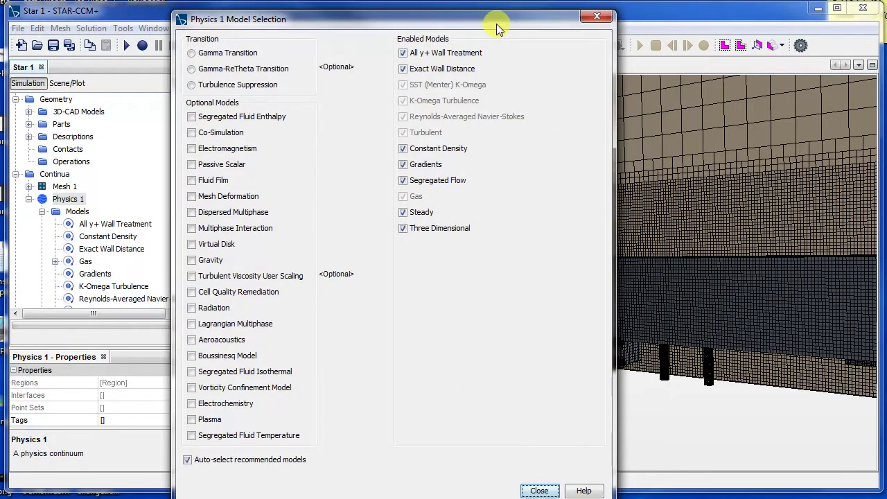
# Close model selection, collapse Physics 1, and rotate the view to show the whole wind tunnel.
pyautogui.click(539, 491)
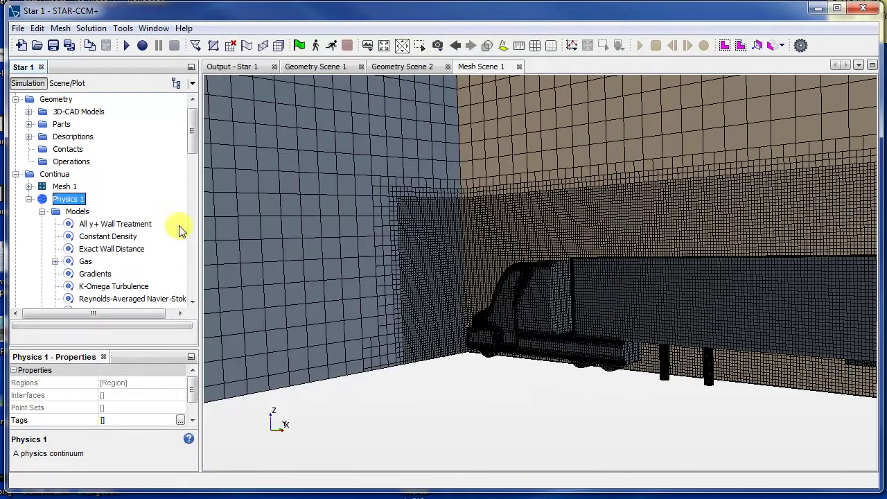
pyautogui.click(42, 211)
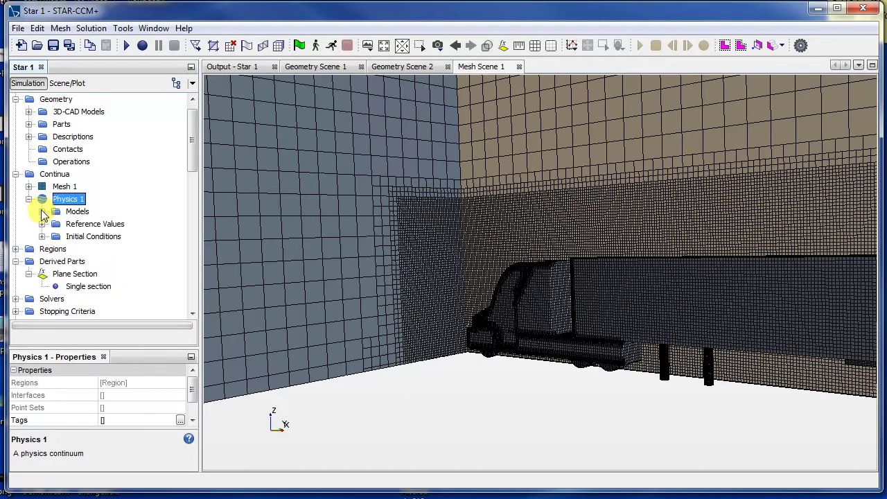
pyautogui.click(29, 199)
pyautogui.click(64, 186)
pyautogui.click(66, 199)
pyautogui.moveTo(554, 263); pyautogui.dragTo(493, 381)
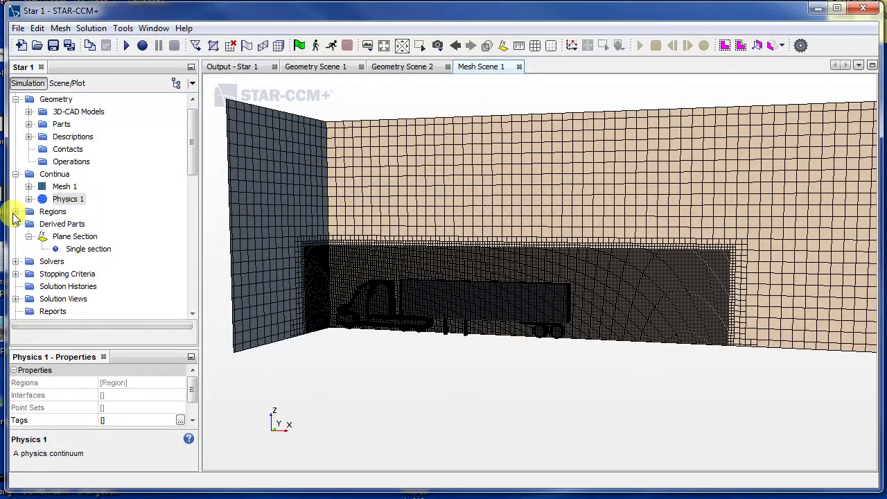
# Highlight WindTunnel.Inlet under Regions > Boundaries, then clear the selection and rotate the mesh view.
pyautogui.click(16, 212)
pyautogui.click(15, 212)
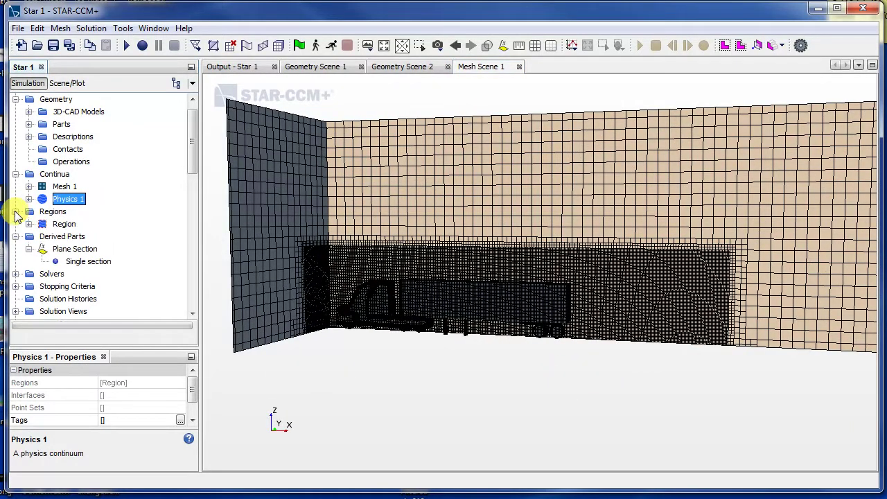
pyautogui.click(28, 223)
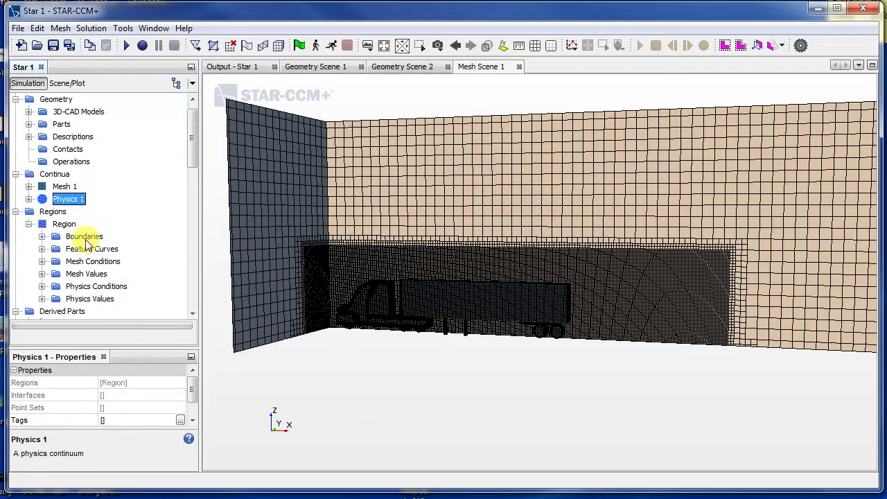
pyautogui.click(42, 236)
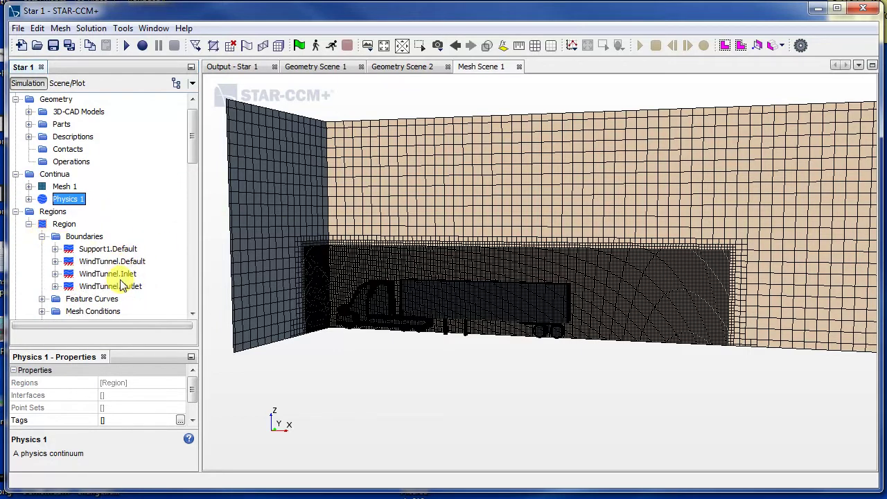
pyautogui.click(55, 273)
pyautogui.click(88, 275)
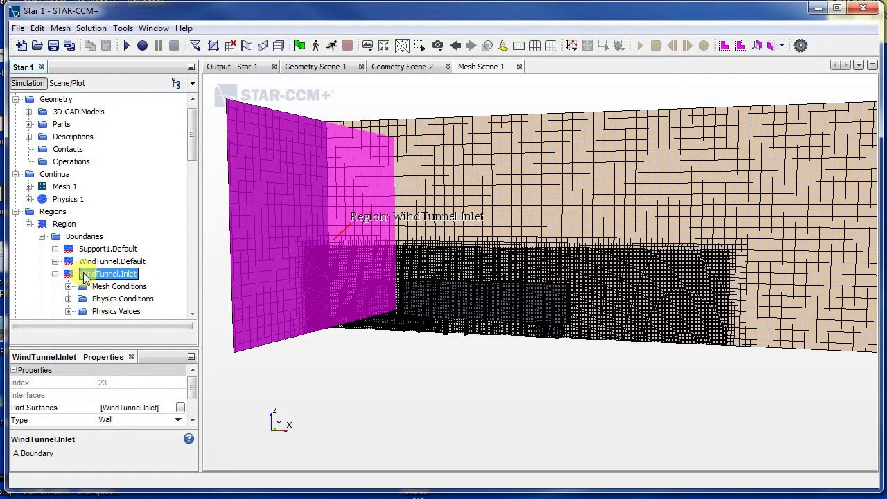
pyautogui.click(193, 302)
pyautogui.click(449, 395)
pyautogui.moveTo(467, 436)
pyautogui.mouseDown()
pyautogui.moveTo(415, 376)
pyautogui.moveTo(527, 431)
pyautogui.moveTo(583, 431)
pyautogui.moveTo(478, 435)
pyautogui.mouseUp()
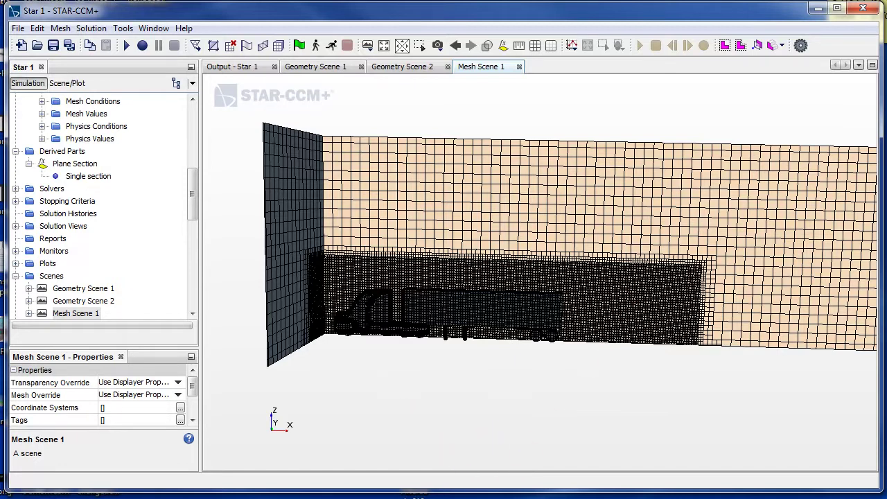
# Check the open scene documents in the tab-list dropdown.
pyautogui.click(859, 65)
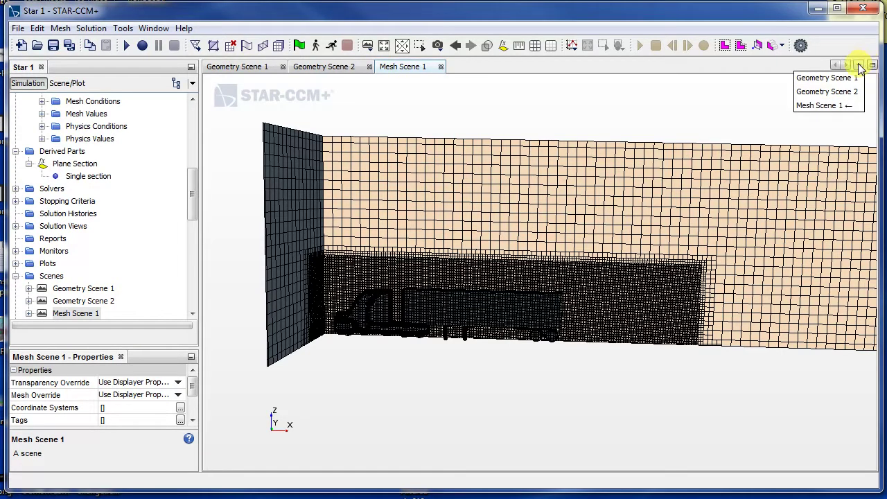
pyautogui.click(859, 65)
pyautogui.click(858, 65)
pyautogui.click(859, 65)
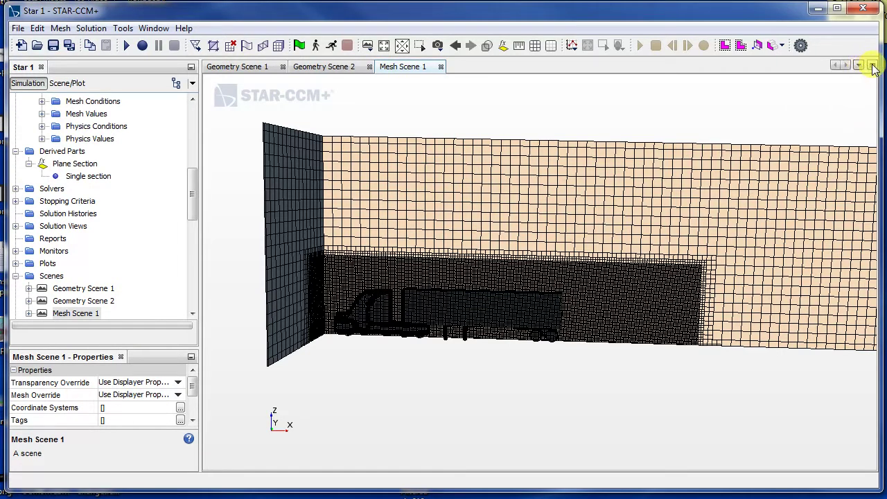
pyautogui.click(860, 66)
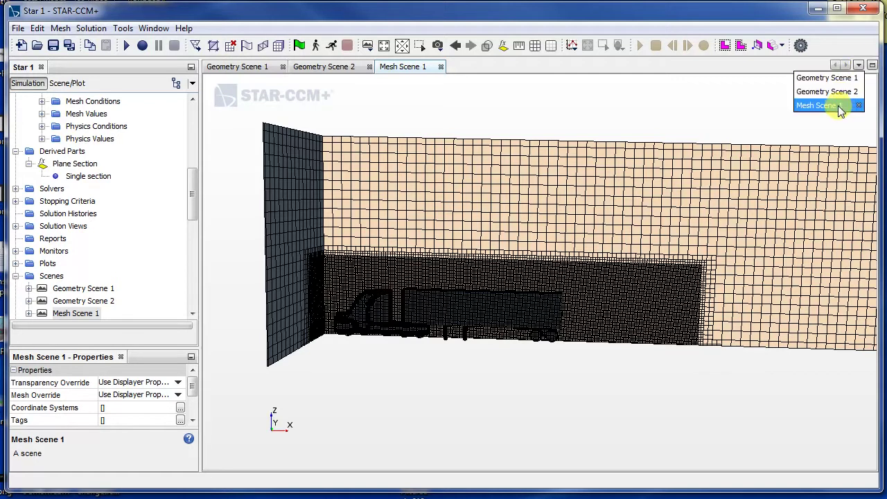
# Select the plane section on the mesh, then bring up the Window menu's options.
pyautogui.click(461, 144)
pyautogui.rightClick(489, 66)
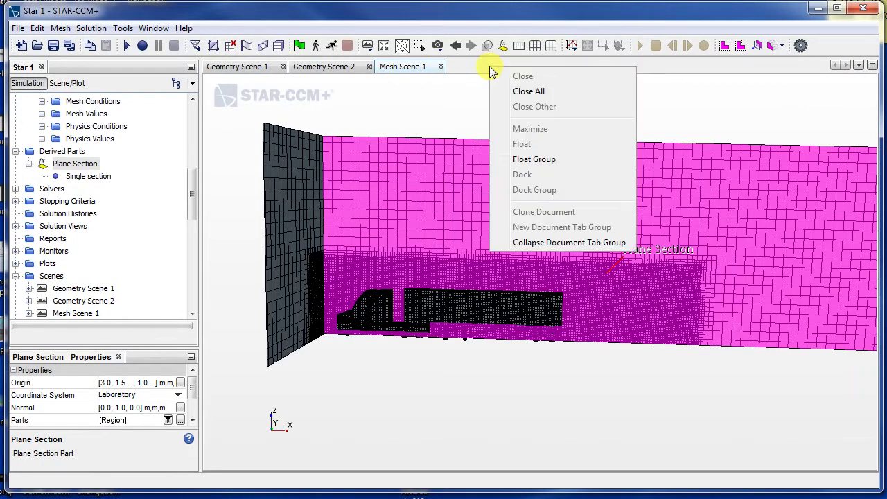
pyautogui.press('Escape')
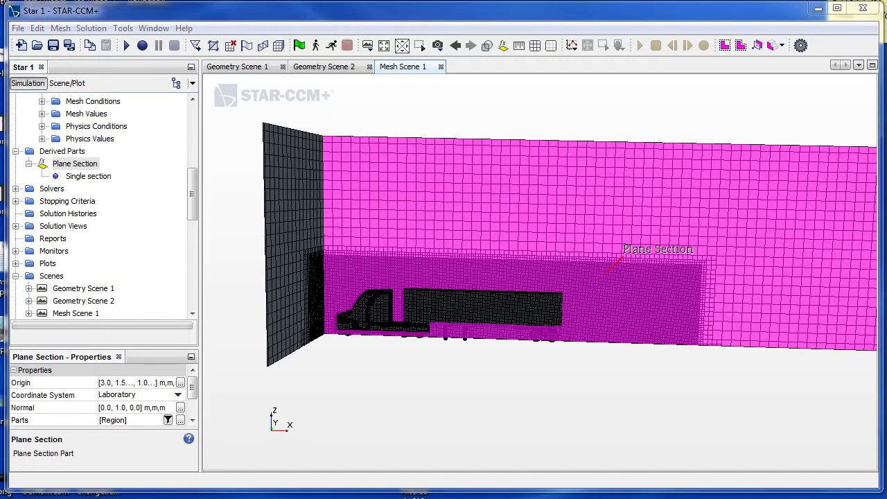
pyautogui.click(153, 28)
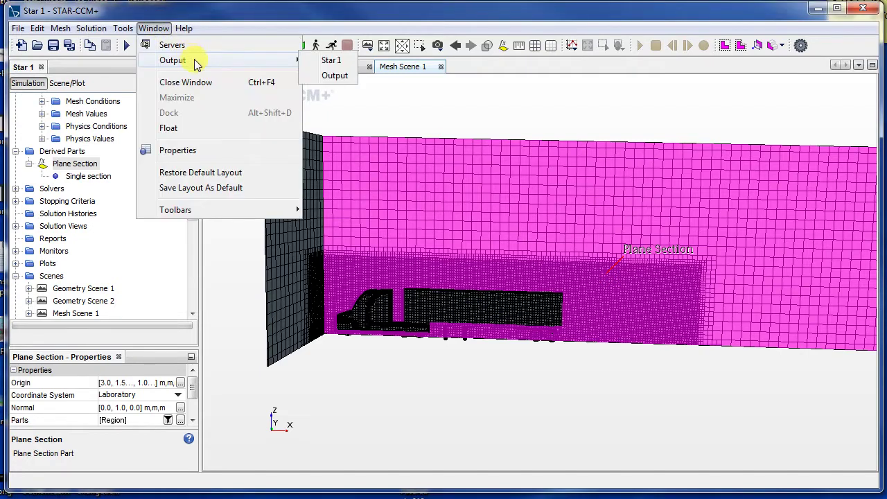
# Reopen the Output - Star 1 log and highlight the 1759319 cell count.
pyautogui.moveTo(291, 59)
pyautogui.click(335, 76)
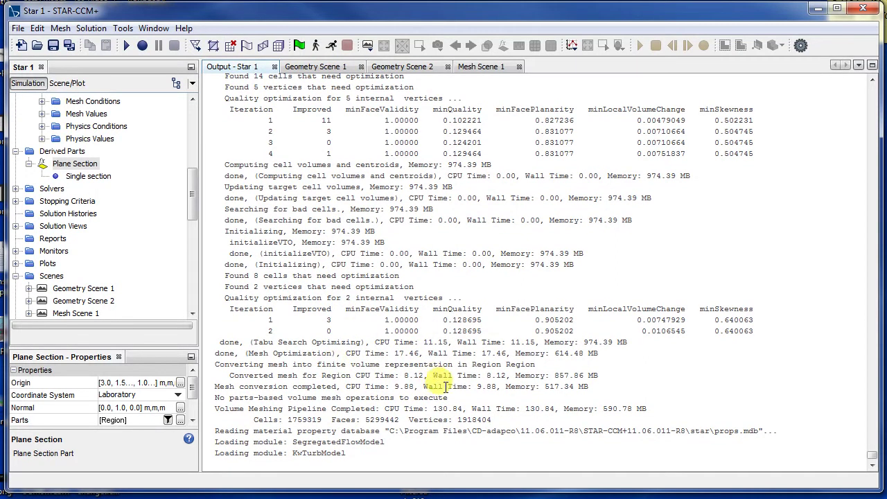
pyautogui.moveTo(311, 420)
pyautogui.mouseDown()
pyautogui.moveTo(298, 419)
pyautogui.moveTo(312, 419)
pyautogui.mouseUp()
pyautogui.doubleClick(301, 420)
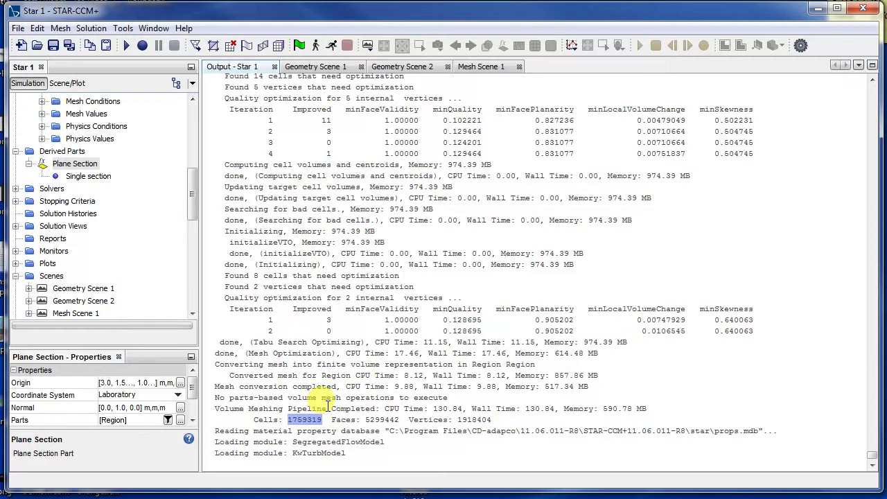
# Close the Output log, deselect the plane section, and zoom and rotate toward the truck's mesh.
pyautogui.click(274, 67)
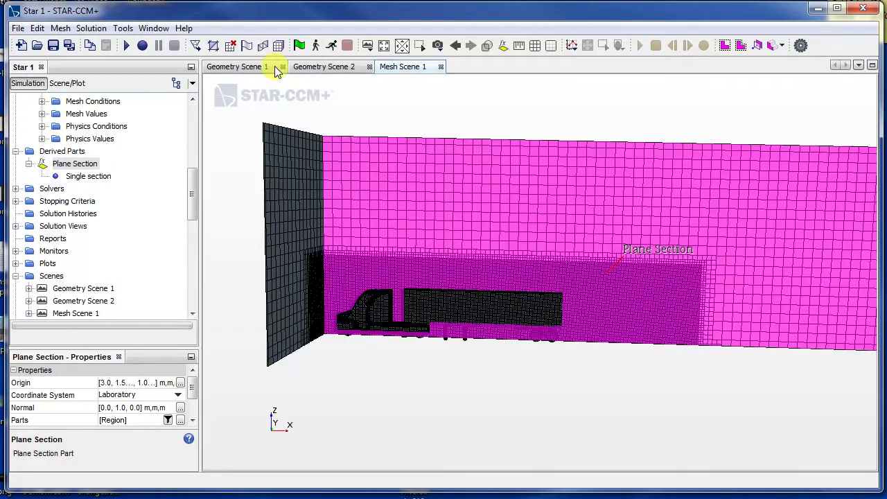
pyautogui.click(593, 364)
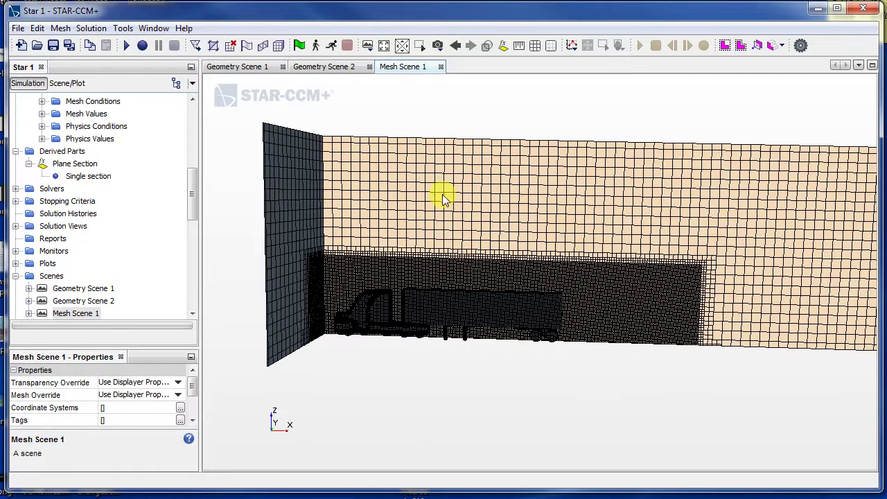
pyautogui.scroll(-5, 457, 247)
pyautogui.moveTo(679, 294); pyautogui.dragTo(530, 323)
pyautogui.scroll(5, 429, 315)
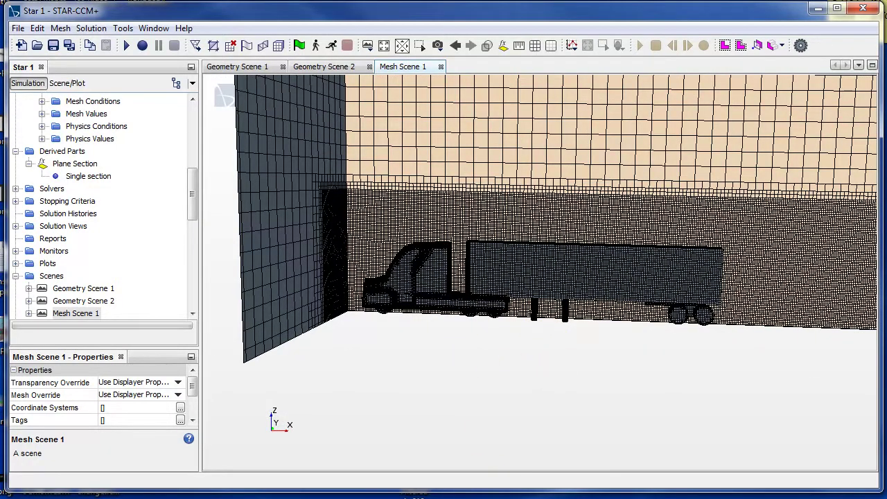
pyautogui.scroll(4, 192, 197)
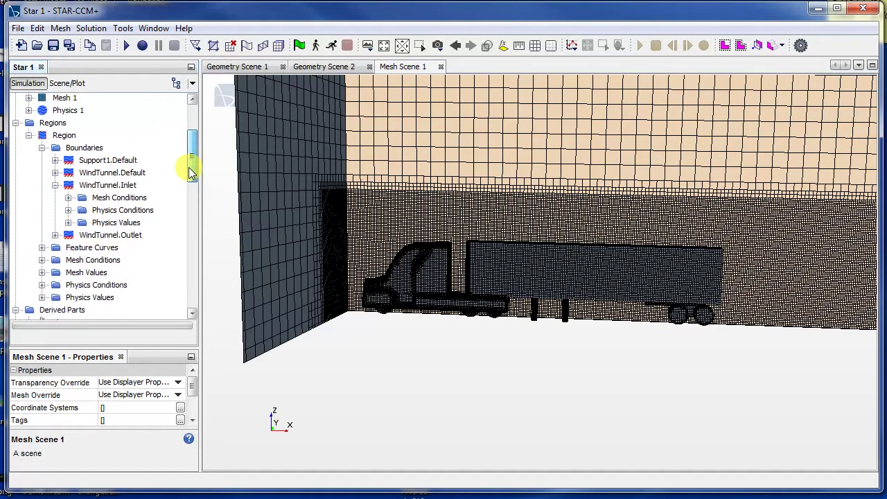
# Set the WindTunnel.Outlet boundary type to Pressure Outlet.
pyautogui.click(54, 185)
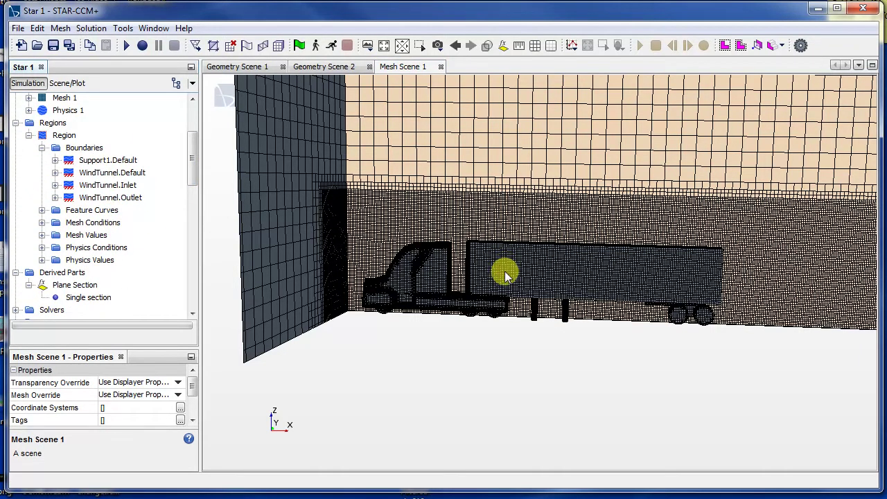
pyautogui.scroll(-3, 508, 277)
pyautogui.moveTo(571, 372); pyautogui.dragTo(402, 349)
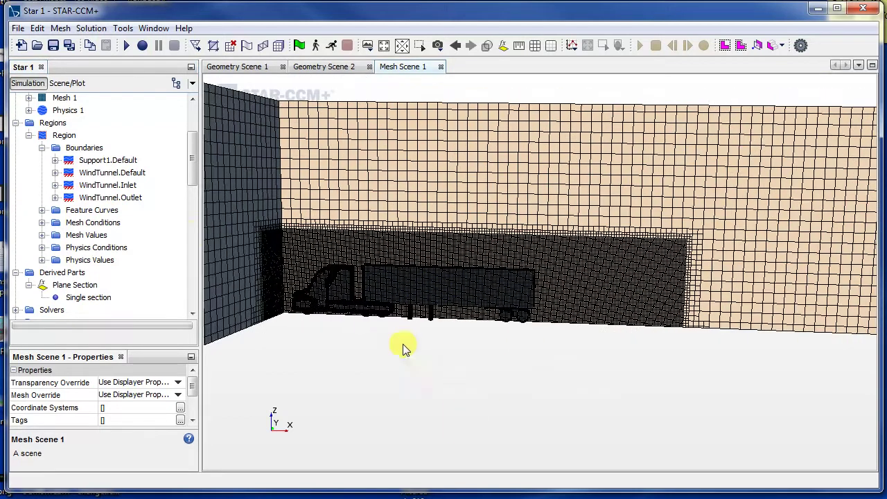
pyautogui.click(111, 197)
pyautogui.scroll(-3, 495, 459)
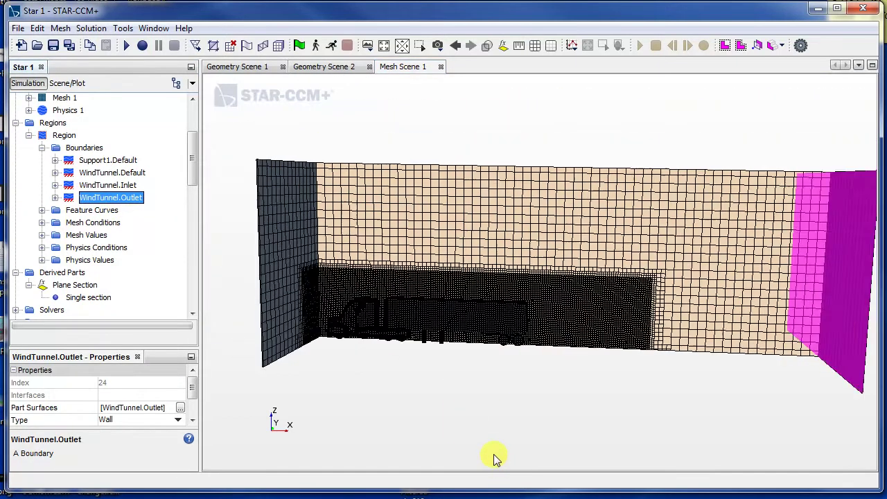
pyautogui.click(135, 420)
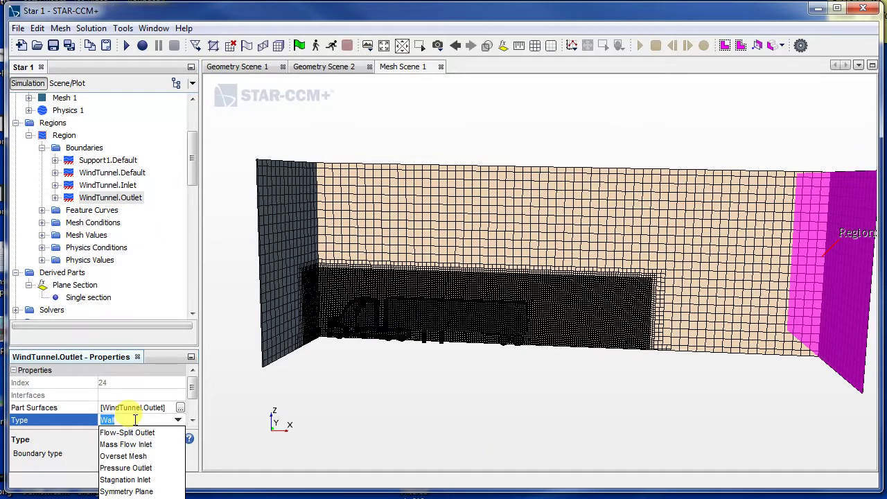
pyautogui.click(131, 467)
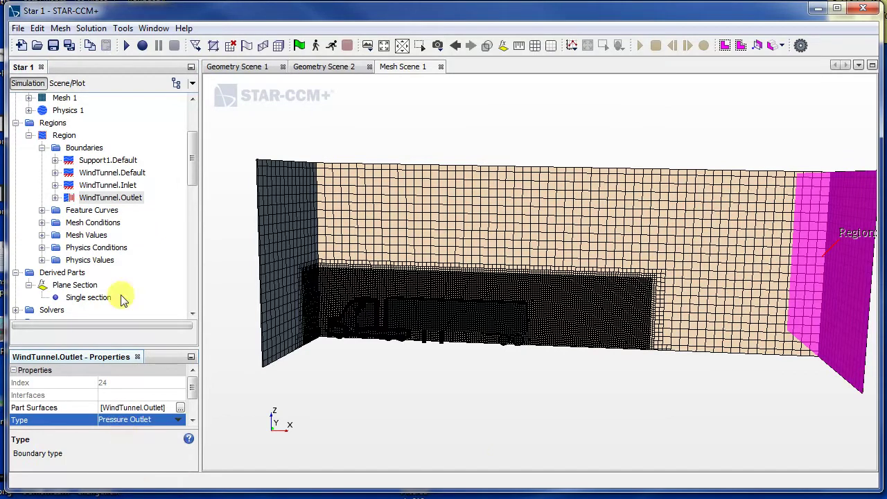
# Set the WindTunnel.Inlet boundary type to Velocity Inlet and expand its condition folders.
pyautogui.click(107, 185)
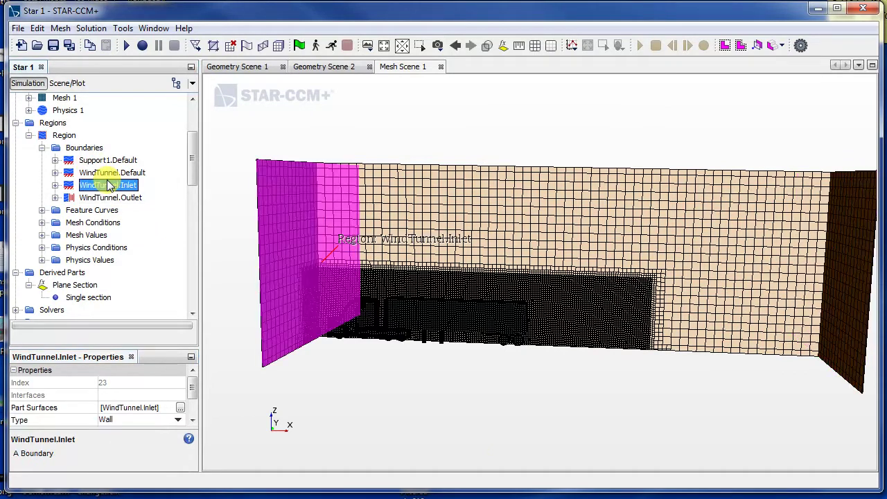
pyautogui.click(139, 420)
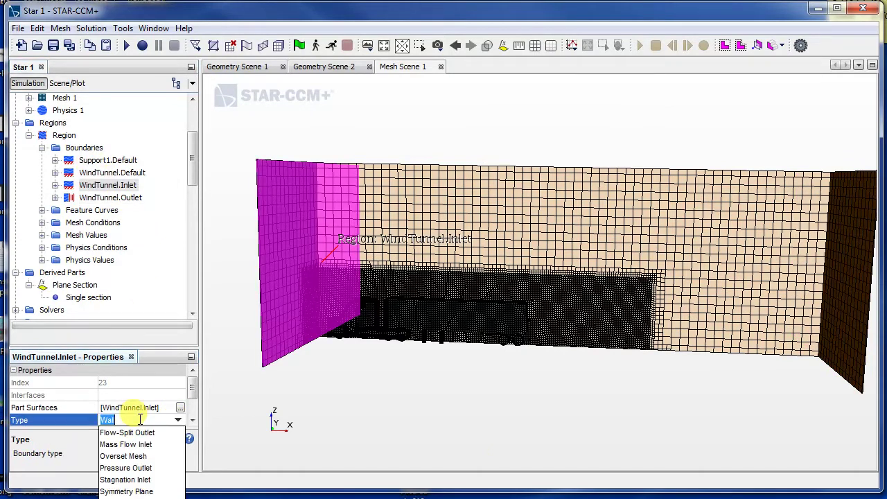
pyautogui.click(125, 498)
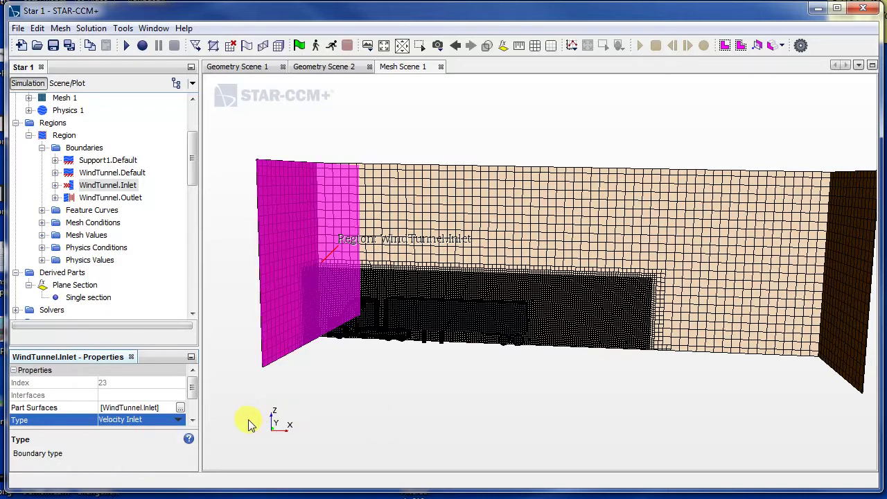
pyautogui.scroll(-1, 197, 410)
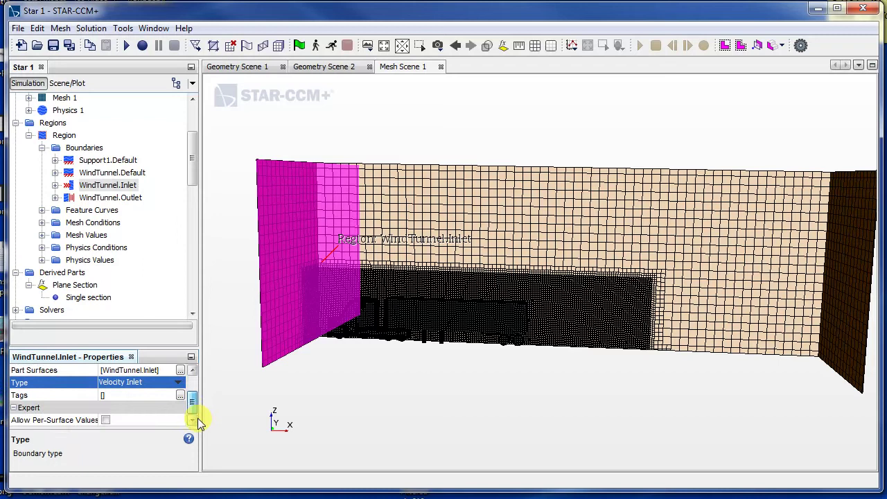
pyautogui.moveTo(191, 406); pyautogui.dragTo(193, 400)
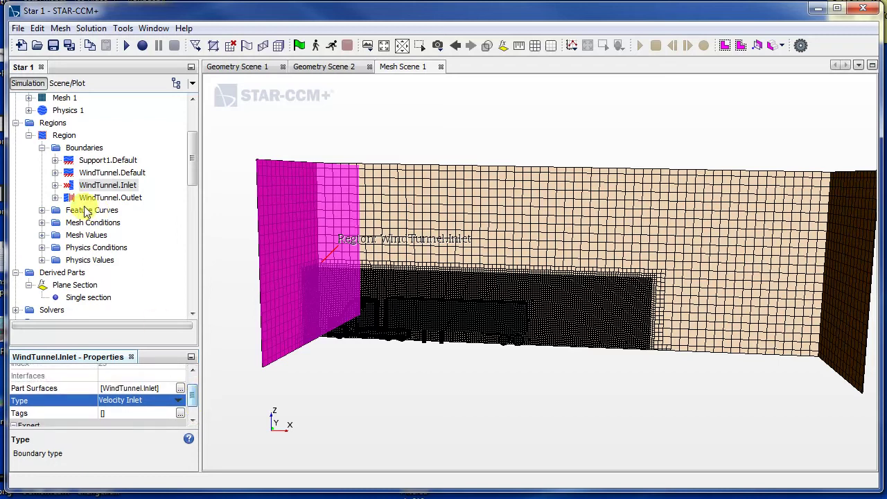
pyautogui.click(54, 185)
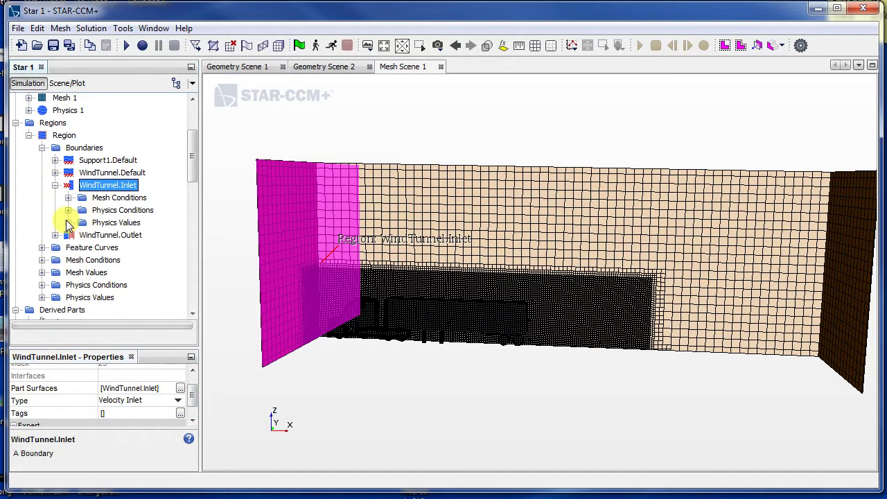
# Open the inlet's Velocity Magnitude under Physics Values (still 1.0 m/s), then show the wind-tunnel slide.
pyautogui.click(68, 223)
pyautogui.click(127, 257)
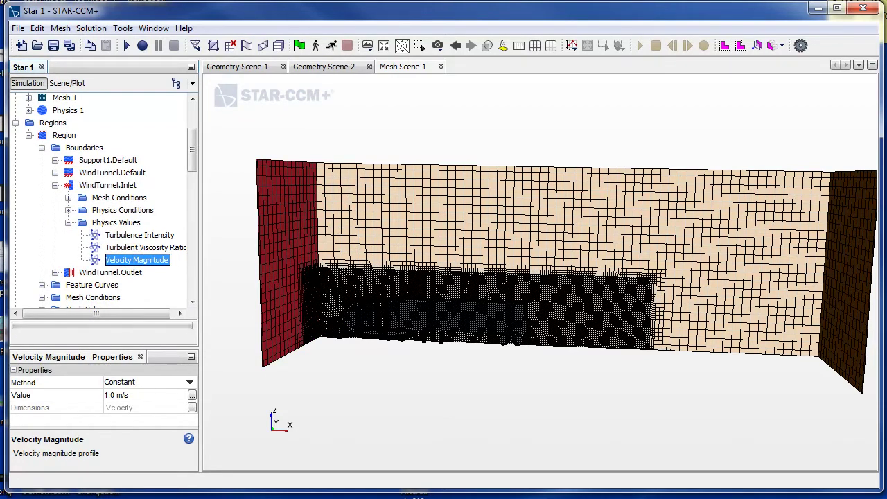
pyautogui.click(4, 333)
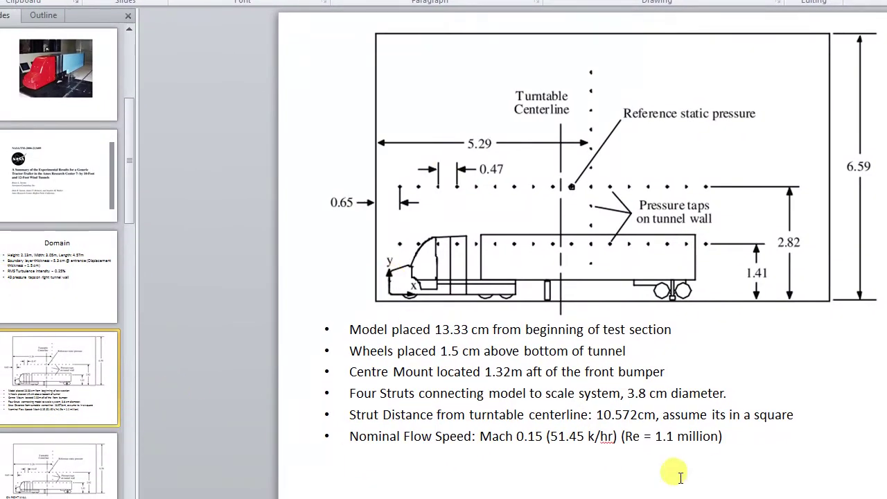
# Highlight 'Mach 0.15' and the '51.45' speed in the slide's last bullet.
pyautogui.click(534, 437)
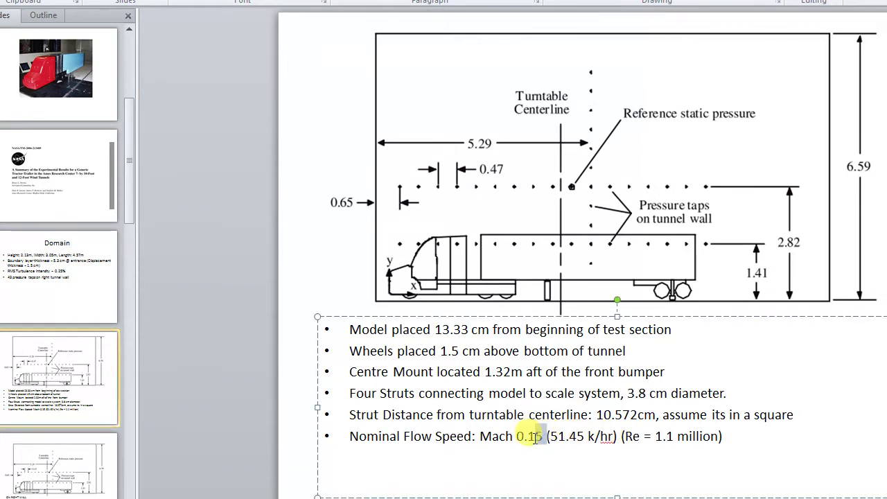
pyautogui.moveTo(534, 436); pyautogui.dragTo(481, 435)
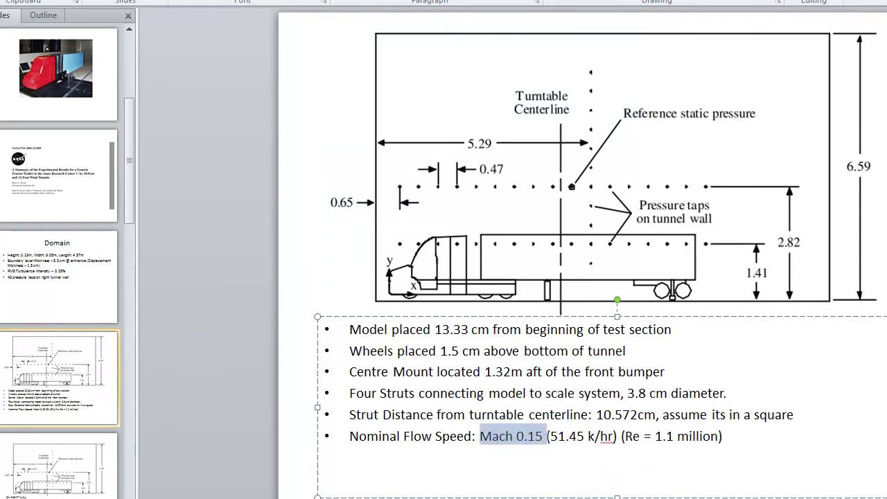
pyautogui.moveTo(548, 436); pyautogui.dragTo(588, 437)
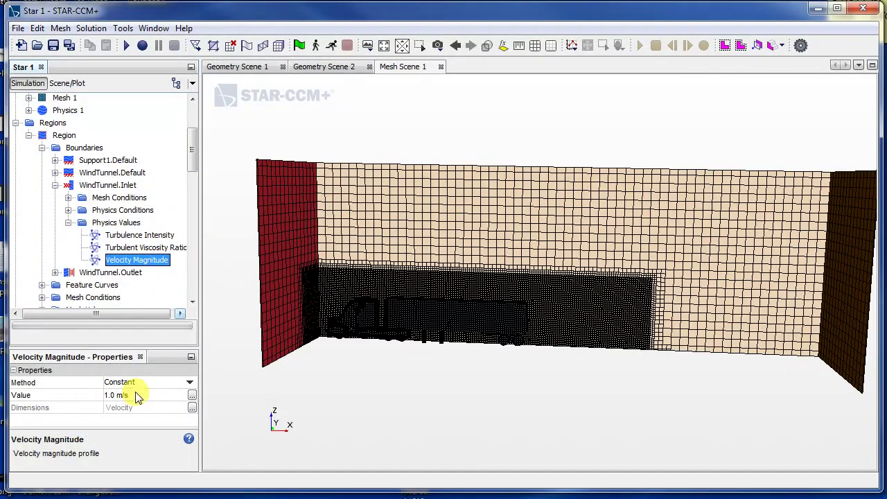
# Enter 51.45 km/h as the inlet's constant Velocity Magnitude and confirm the value.
pyautogui.click(134, 395)
pyautogui.write('5')
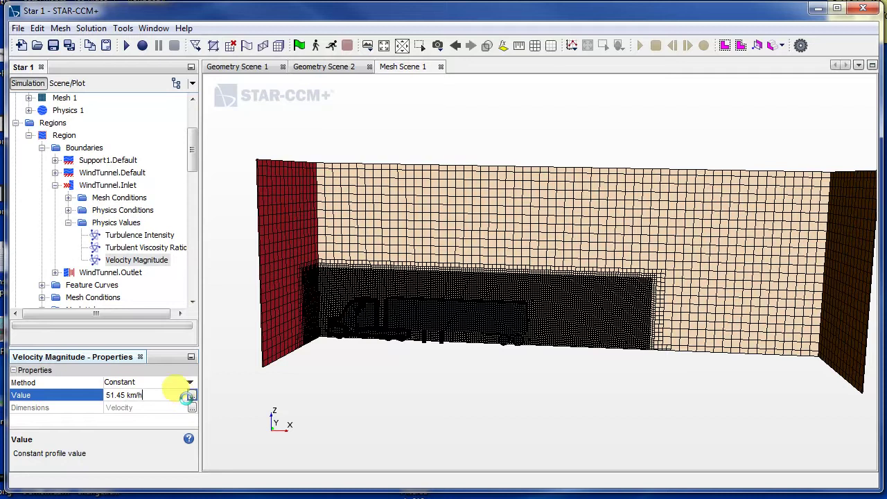
pyautogui.write('1.45 km/h')
pyautogui.press('Return')
pyautogui.click(156, 393)
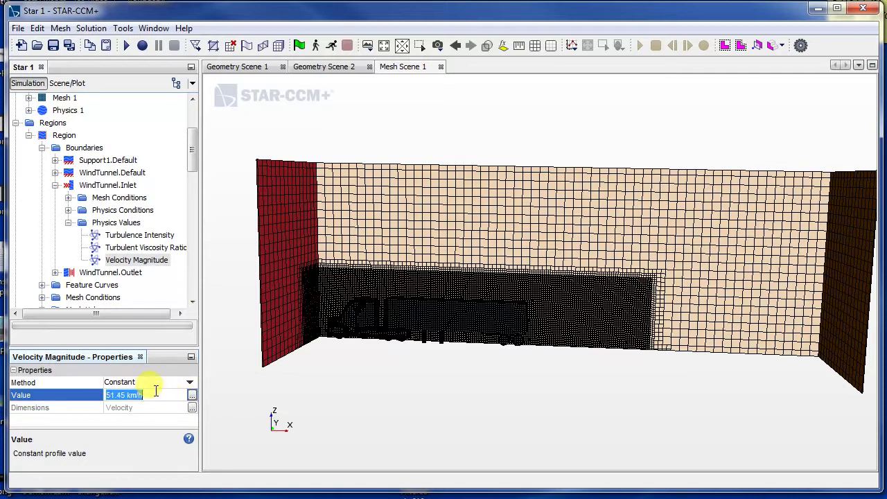
pyautogui.click(470, 398)
# Highlight the inlet, outlet and WindTunnel.Default boundaries in the mesh scene to check them.
pyautogui.scroll(-3, 193, 201)
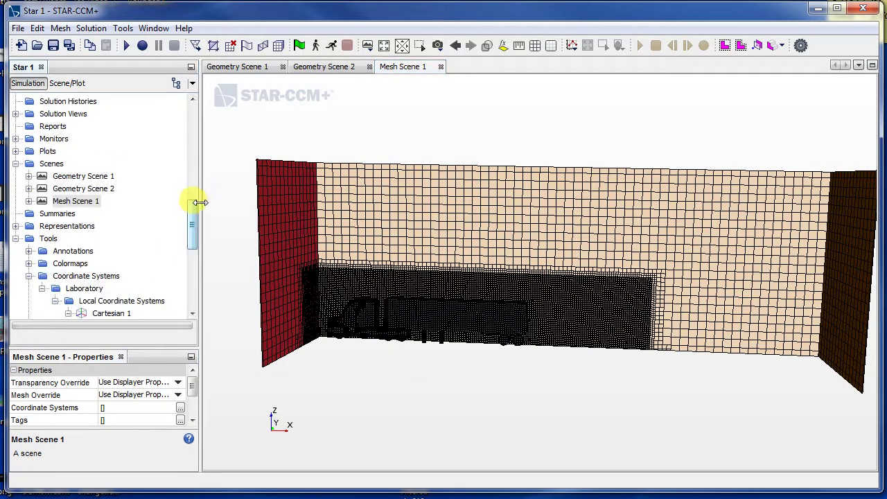
pyautogui.scroll(-3, 194, 241)
pyautogui.moveTo(192, 197); pyautogui.dragTo(182, 138)
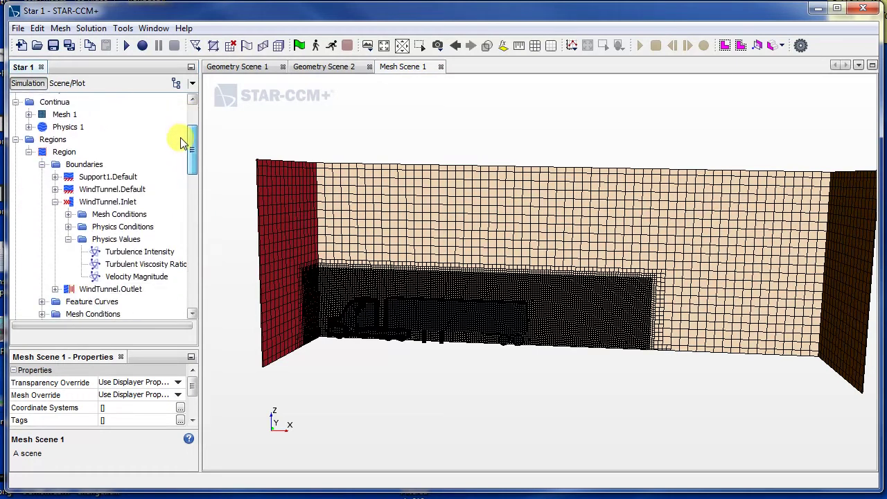
pyautogui.click(106, 202)
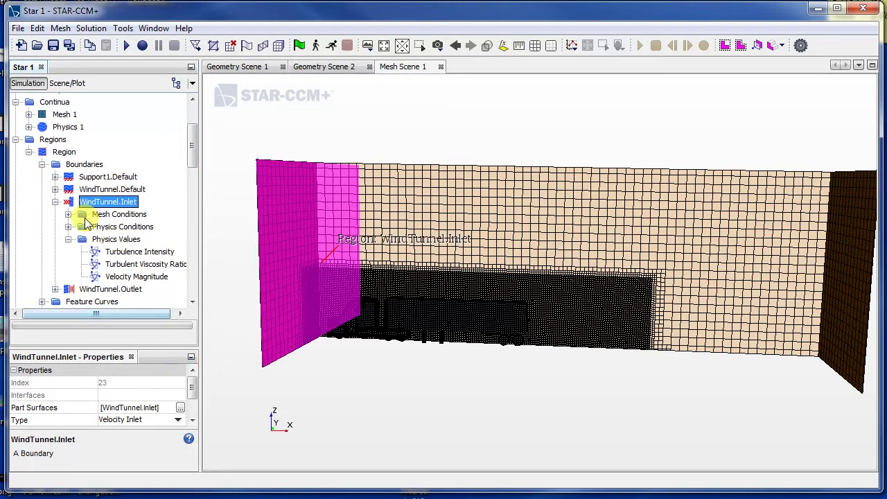
pyautogui.click(88, 189)
pyautogui.click(90, 287)
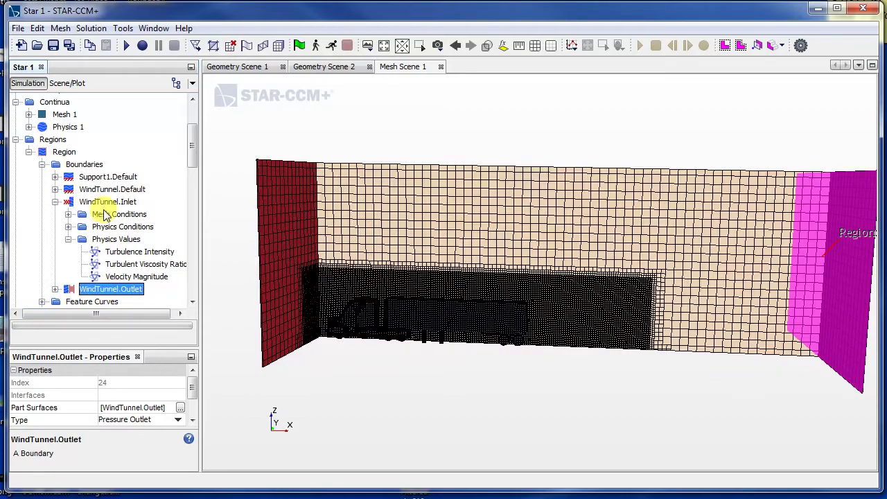
pyautogui.click(97, 188)
# Zoom and tilt into the truck's surface mesh, then return to the boundary-layer thickness slide.
pyautogui.click(419, 398)
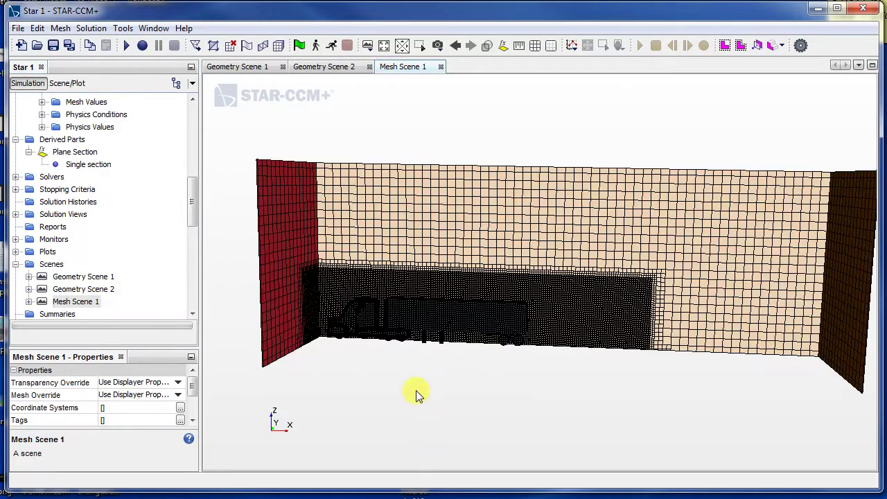
pyautogui.scroll(1, 422, 369)
pyautogui.scroll(6, 421, 368)
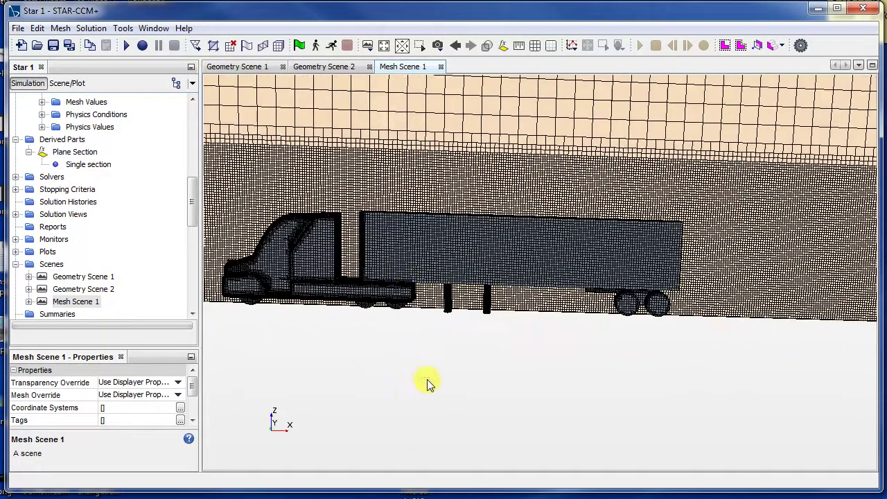
pyautogui.moveTo(431, 293); pyautogui.dragTo(570, 354)
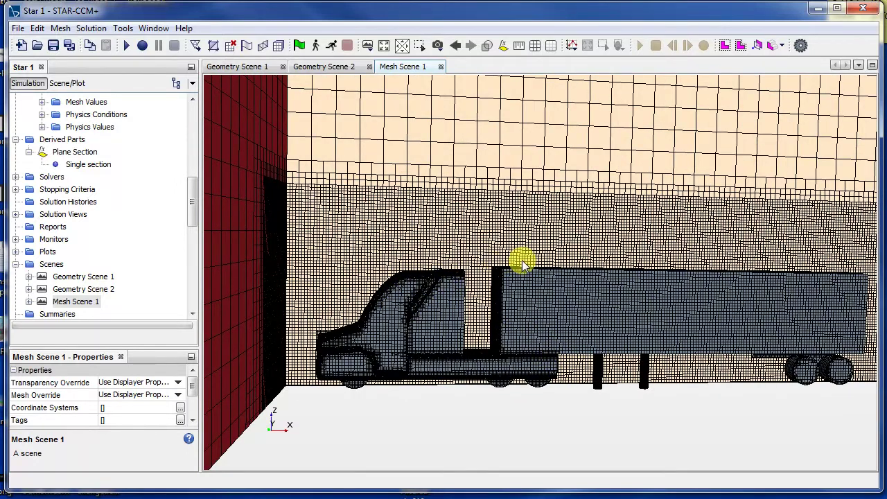
pyautogui.scroll(5, 457, 251)
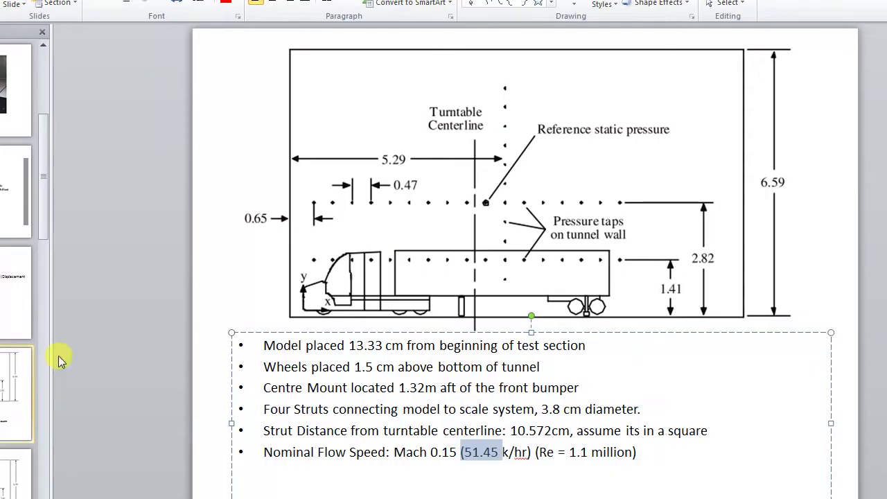
pyautogui.click(29, 321)
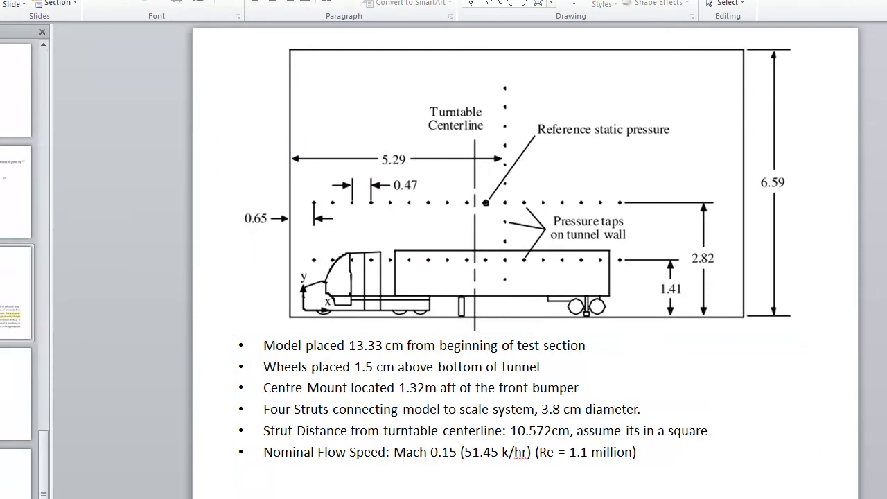
pyautogui.press('Up')
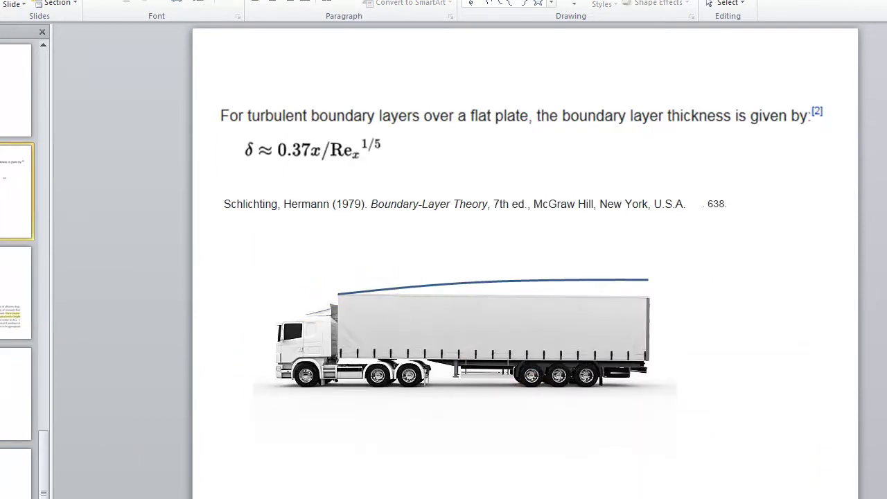
# Switch to Chrome's flat-plate boundary-layer diagram showing laminar, transition and turbulent regions.
pyautogui.hotkey('alt', 'Tab')
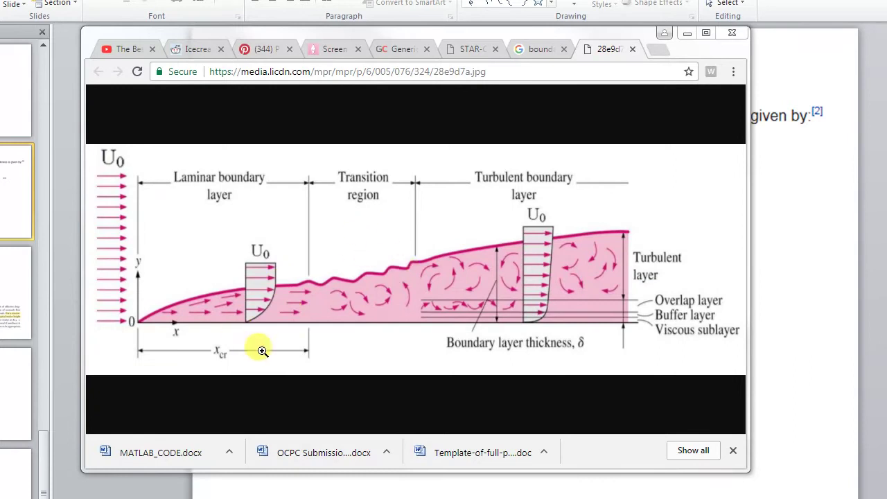